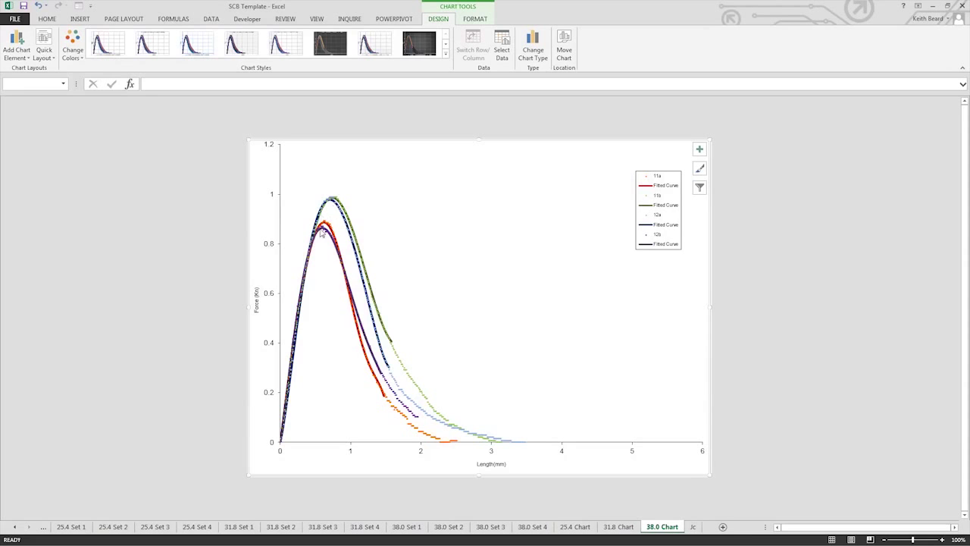
- Leave the 38.0 Chart for the USERDEFINED1 Test Results sheet with the raw load and displacement readings
left_click(692, 529)
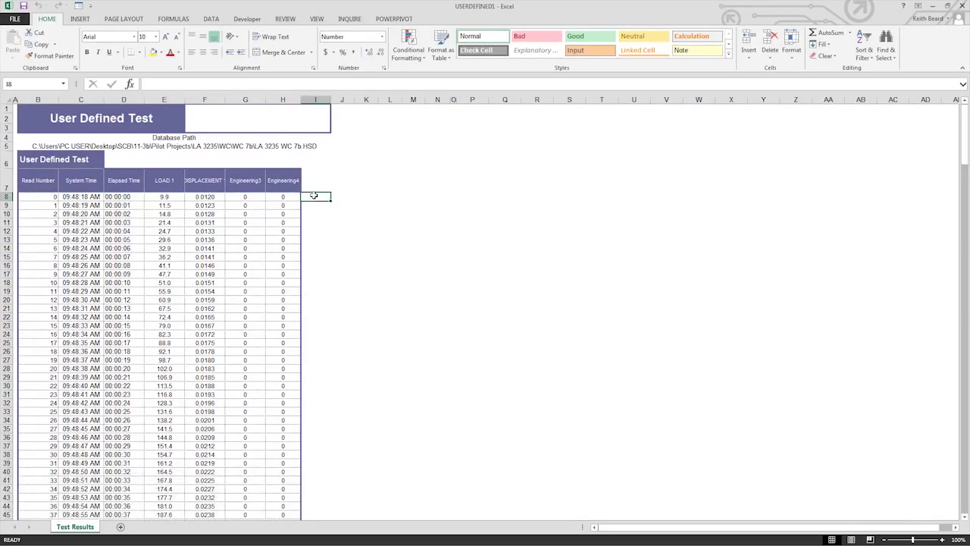
- Enter =-E8 in I8 and extend the negation formula across to J8
type("=")
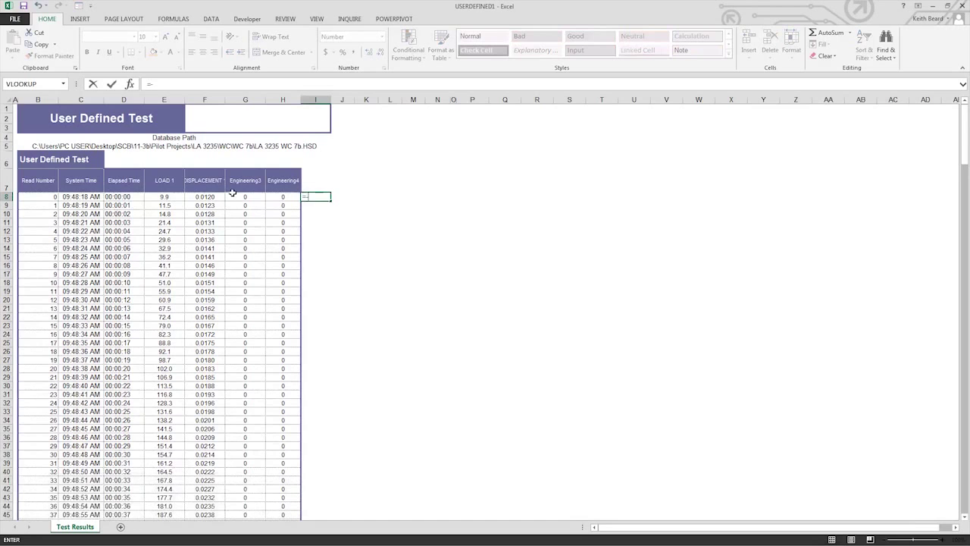
left_click(165, 198)
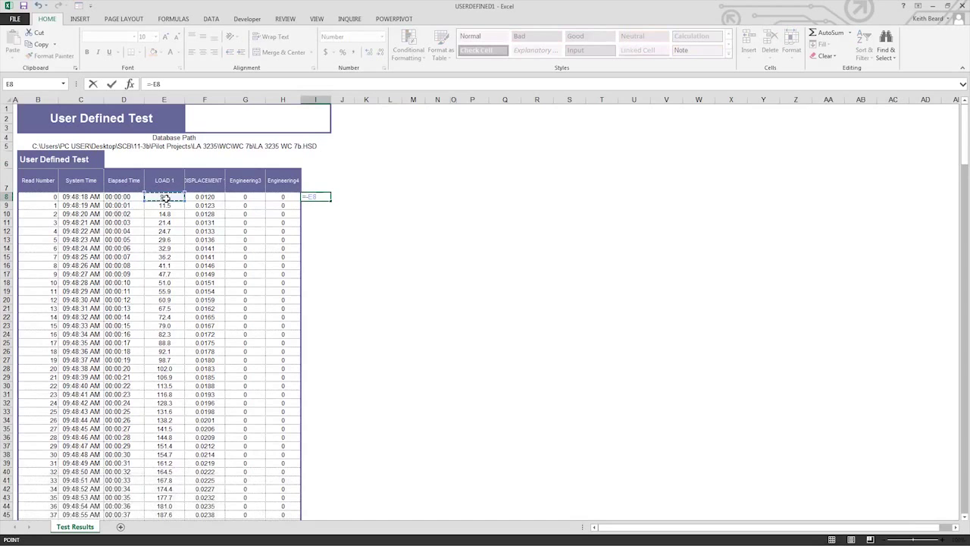
key("Return")
left_click(325, 197)
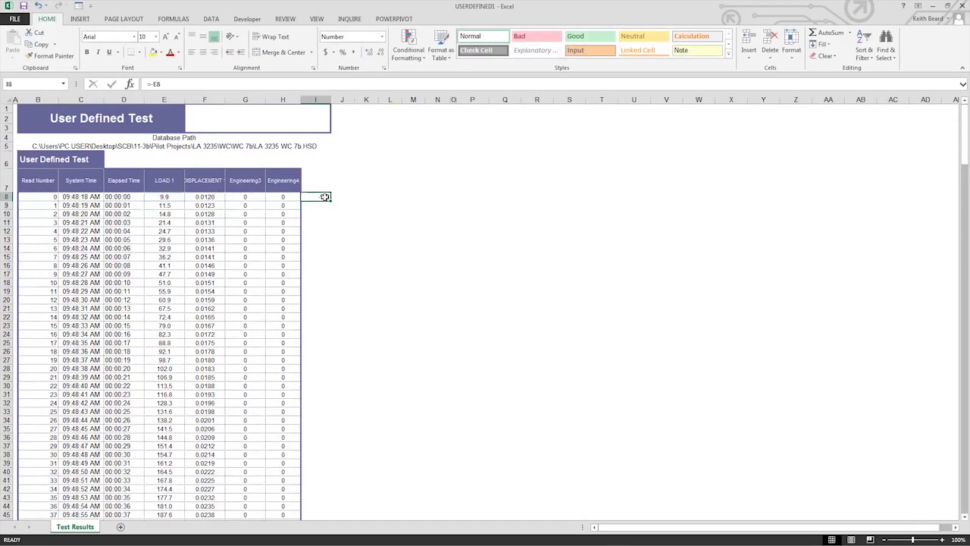
left_click_drag(330, 202, 349, 200)
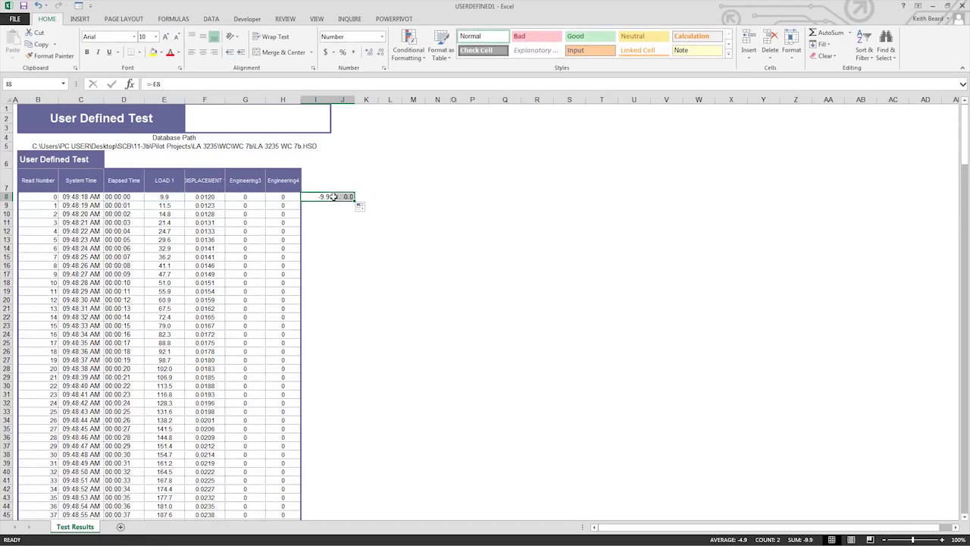
- Fill the I8:J8 negation formulas down the full length of the data
right_click(333, 196)
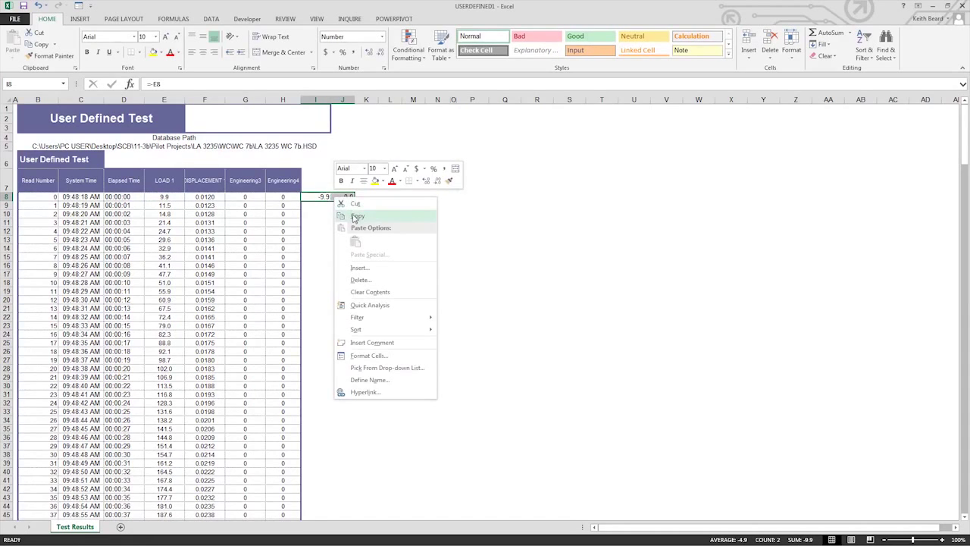
left_click(356, 216)
left_click(317, 206)
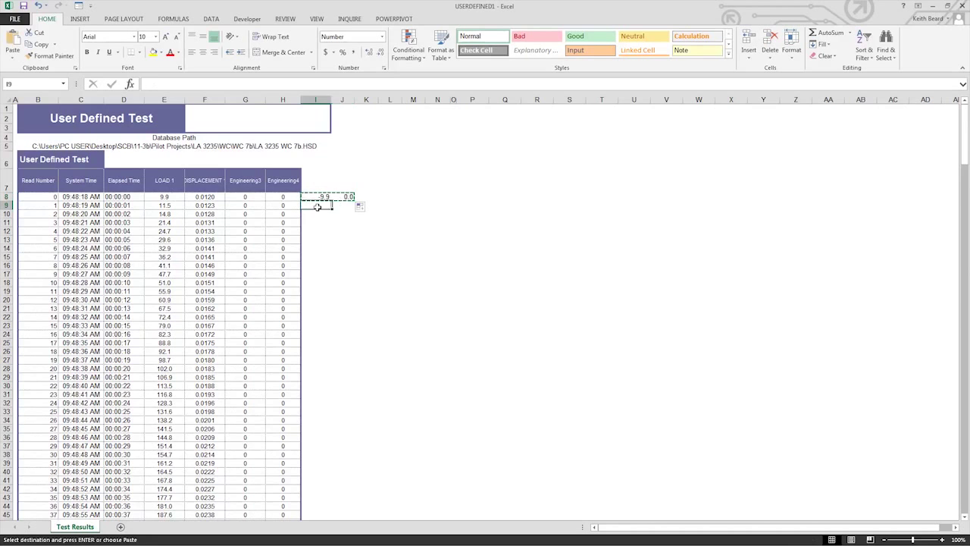
left_click_drag(331, 207, 355, 197)
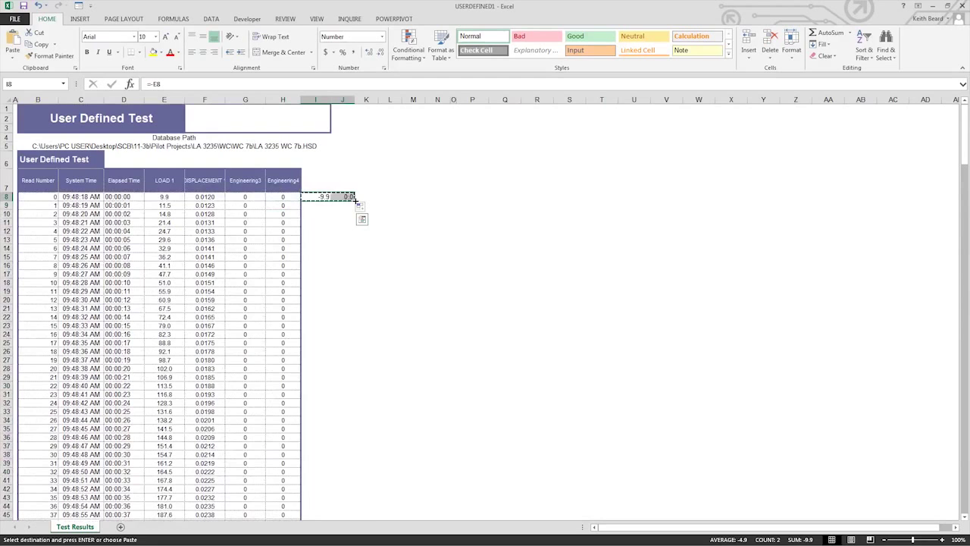
double_click(355, 198)
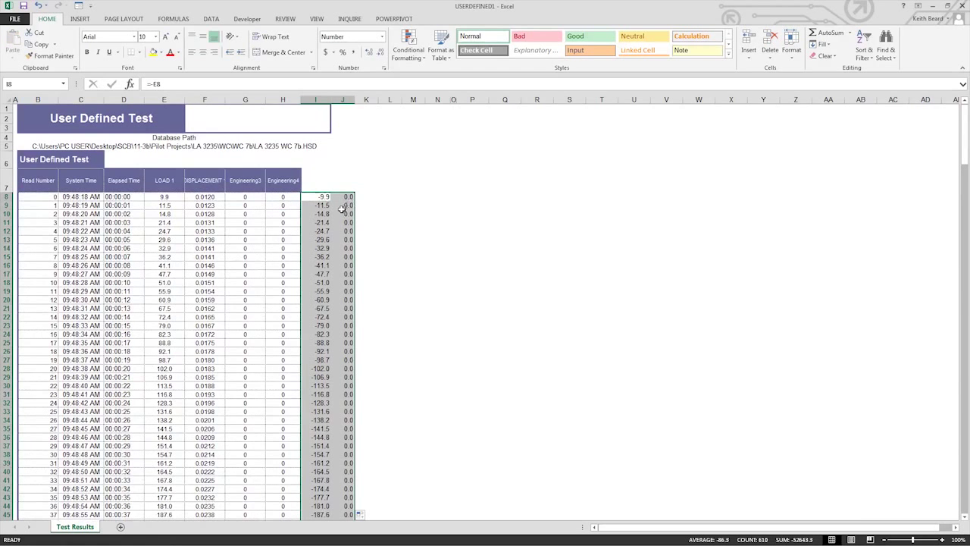
- Copy the negated load and displacement columns and switch to the SCB Template workbook
right_click(339, 215)
left_click(364, 235)
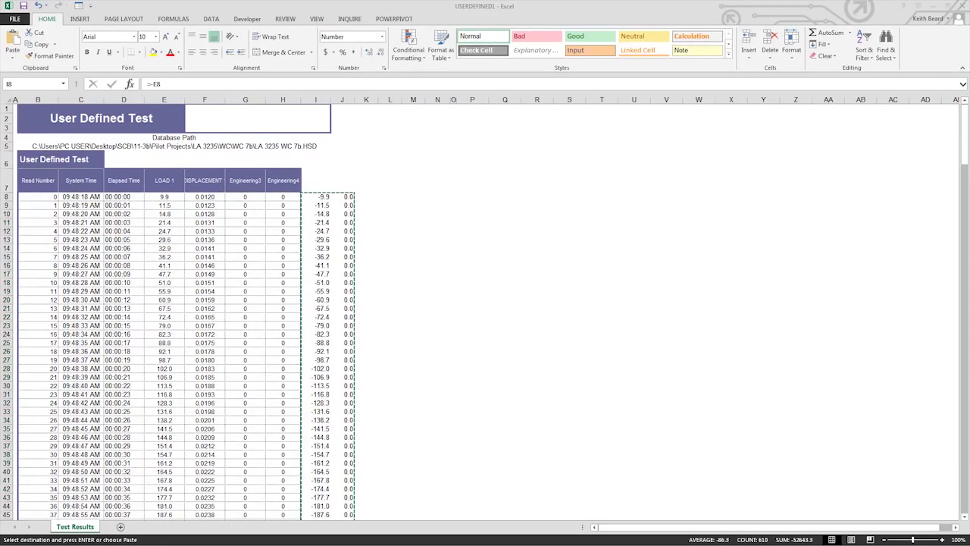
key("alt+Tab")
- Maximize the SCB Template window and copy the negated 7a force and displacement columns
key("super+Up")
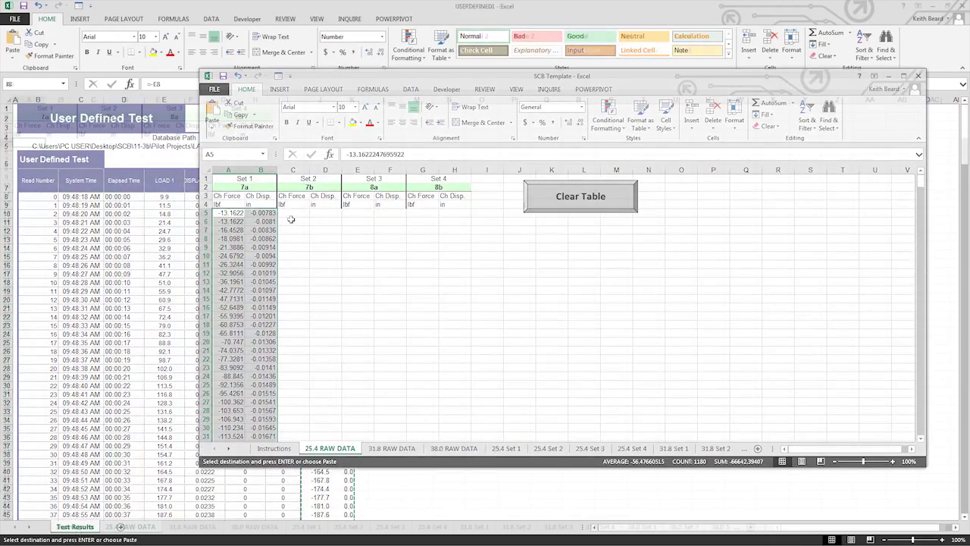
left_click(75, 526)
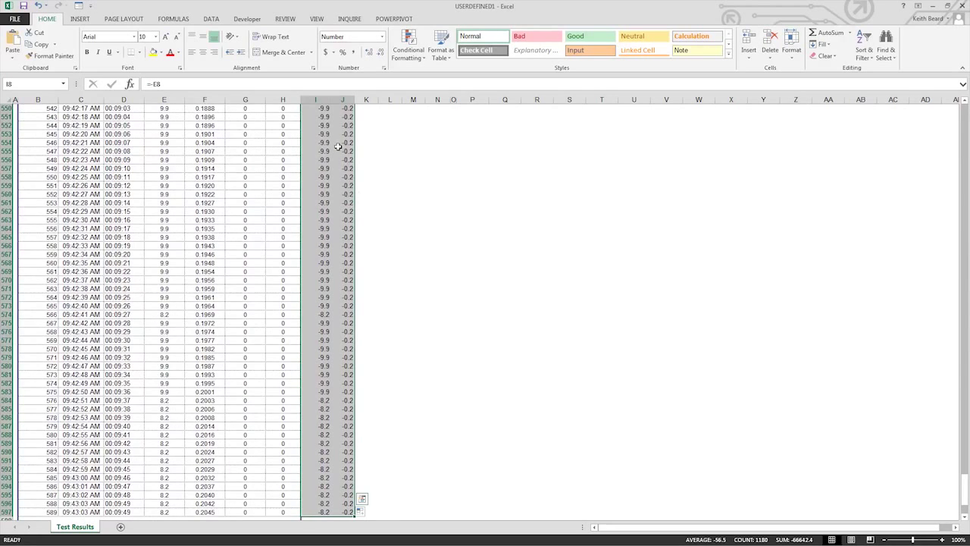
right_click(338, 147)
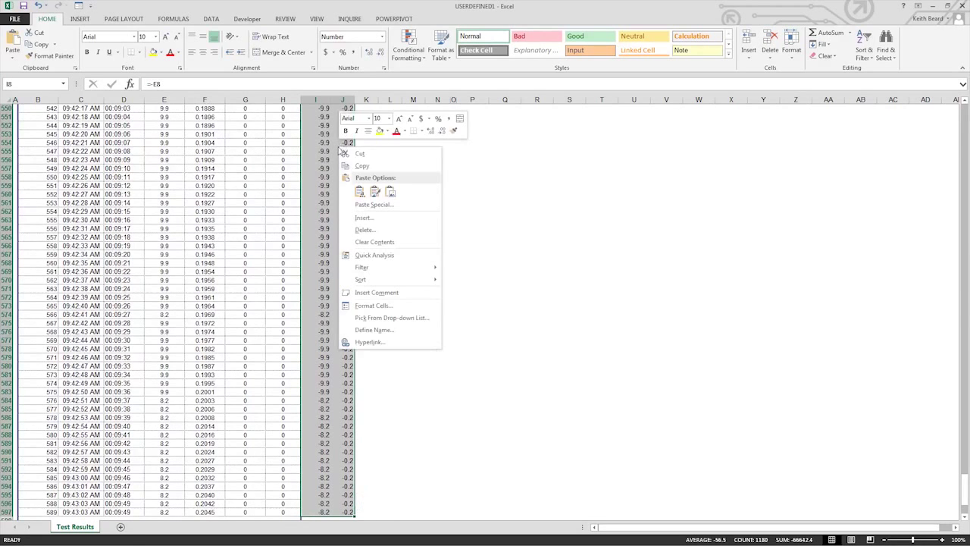
left_click(359, 168)
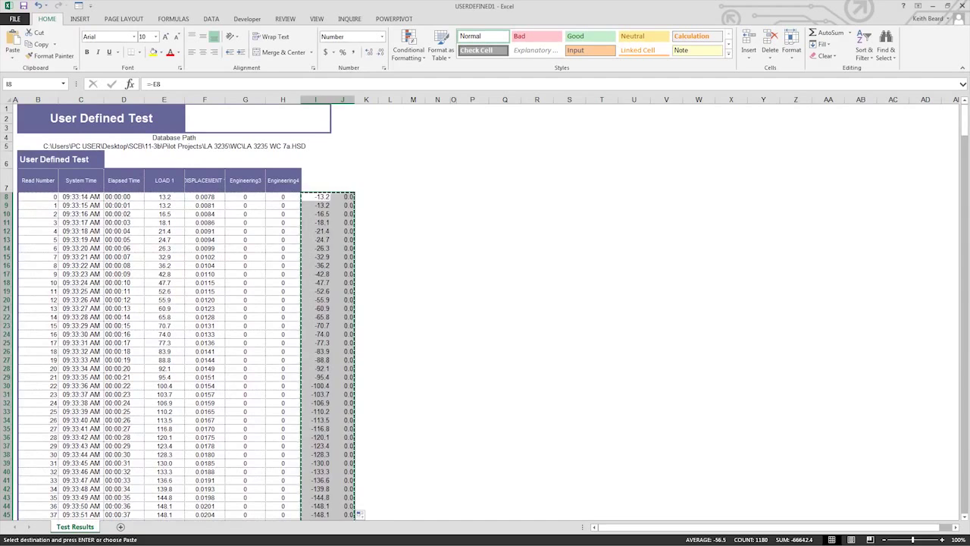
- Paste the 7a values into Set 1 starting at cell A5 of 25.4 RAW DATA
key("alt+Tab")
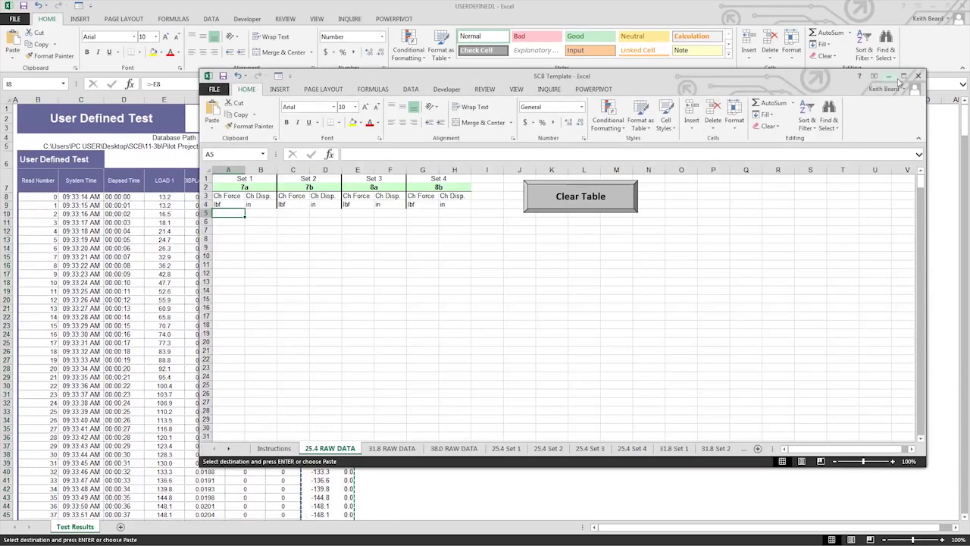
right_click(223, 213)
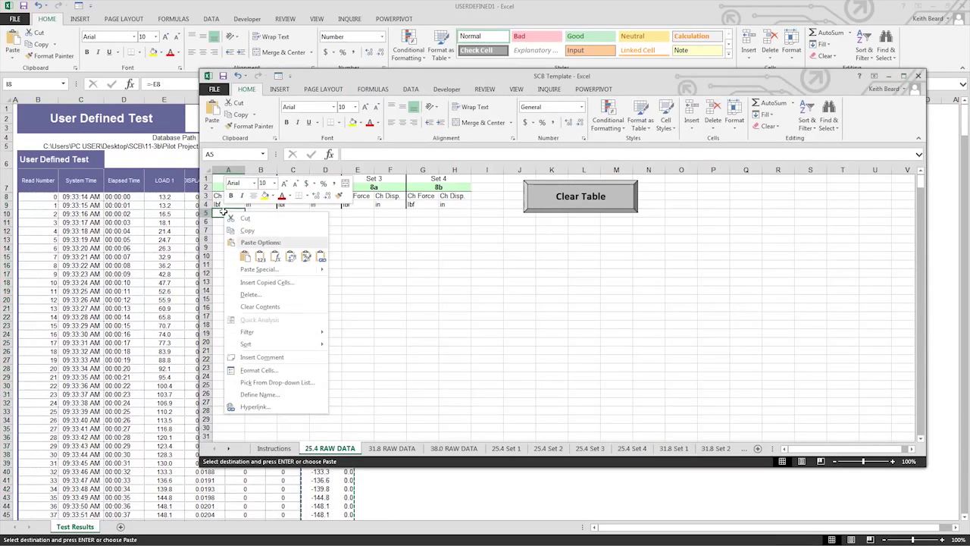
left_click(260, 255)
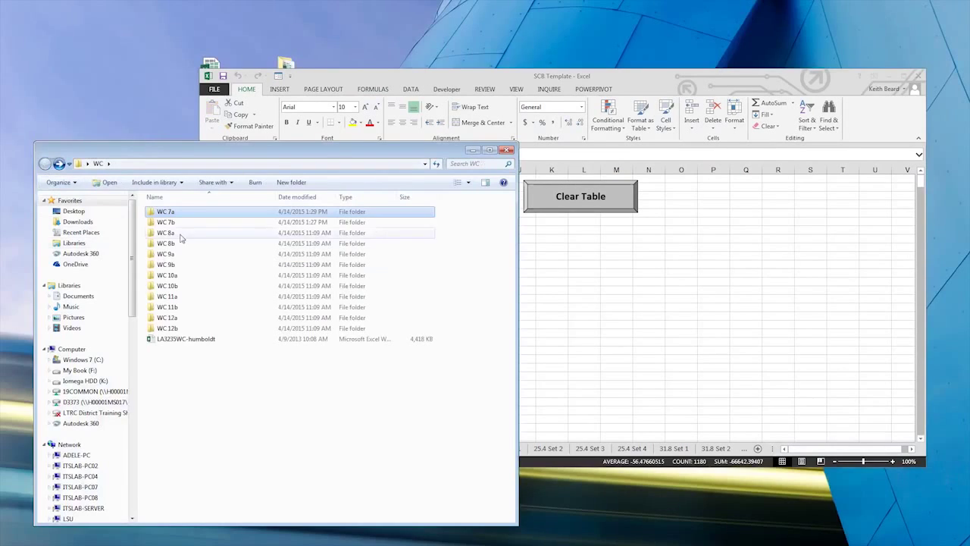
- Open USERDEFINED1 from the WC 7b folder and maximize its Excel window
double_click(177, 226)
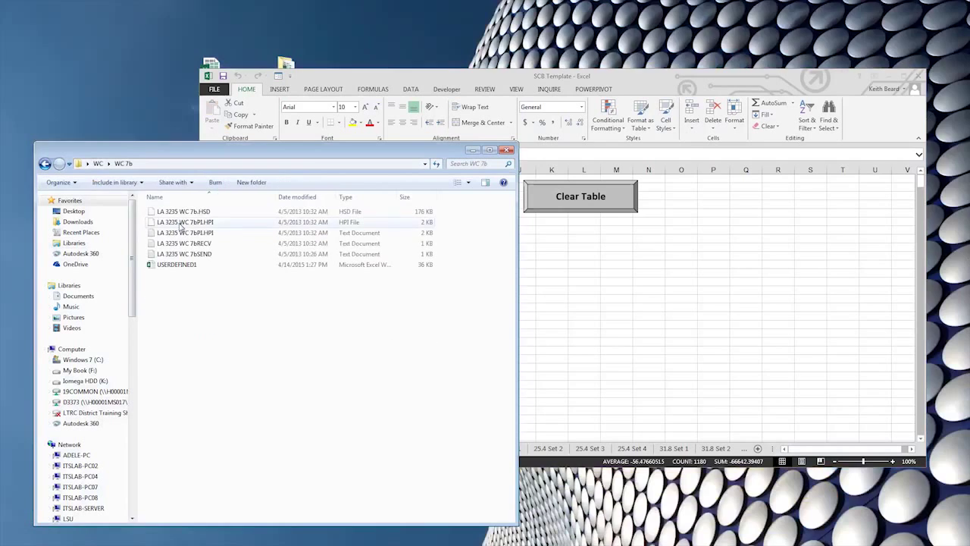
double_click(183, 267)
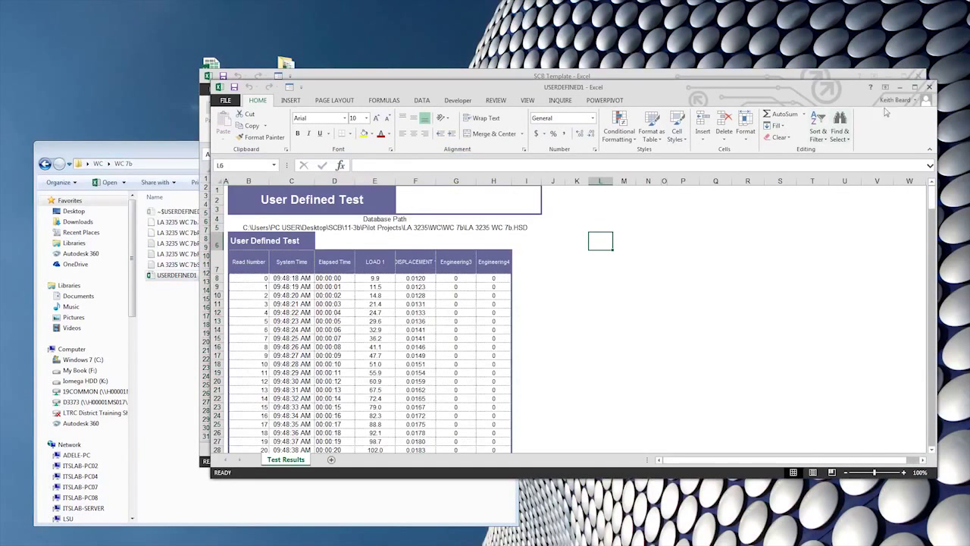
left_click(916, 88)
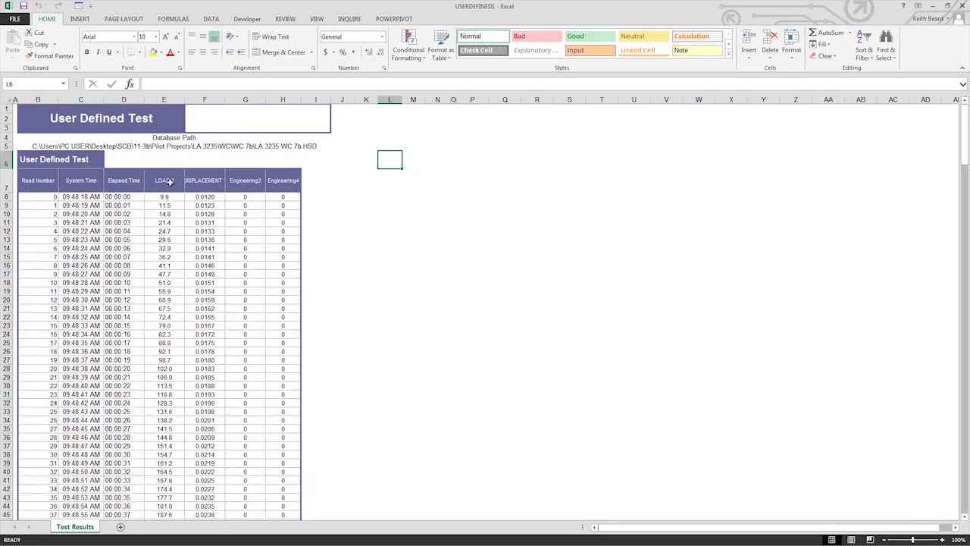
- Negate 7b's load and displacement with =-E8 in I8:J8, fill down, and copy the columns
left_click(313, 196)
type("=")
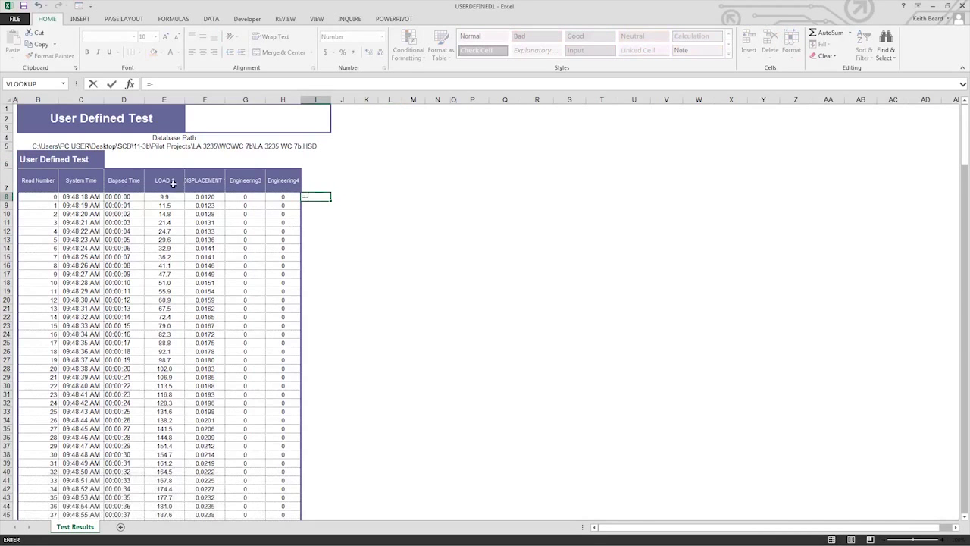
left_click(164, 196)
key("ctrl+Return")
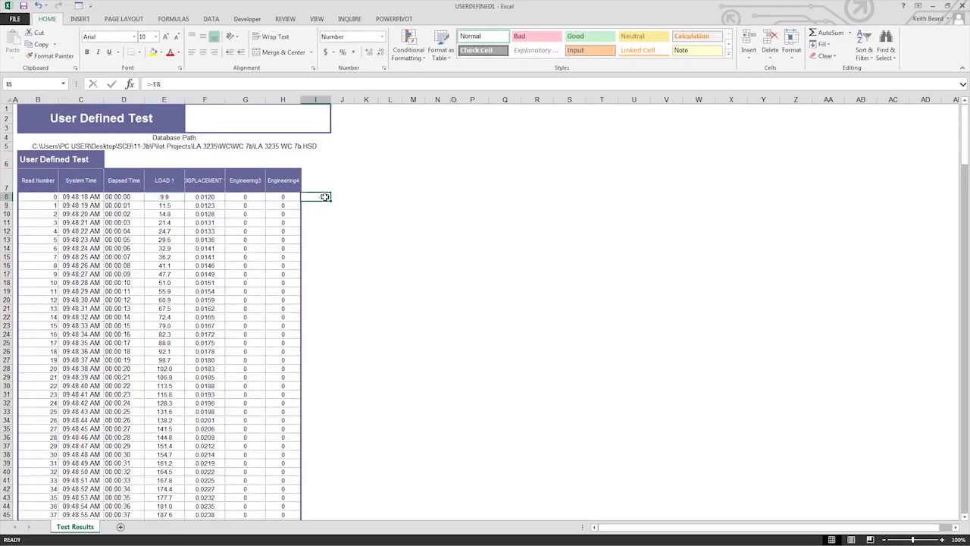
left_click_drag(331, 201, 353, 200)
double_click(354, 201)
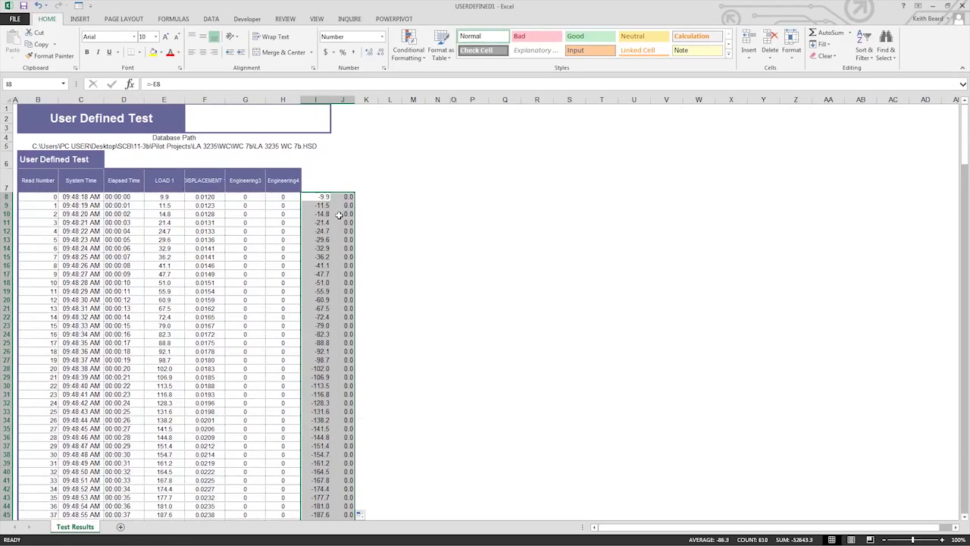
right_click(342, 214)
left_click(356, 234)
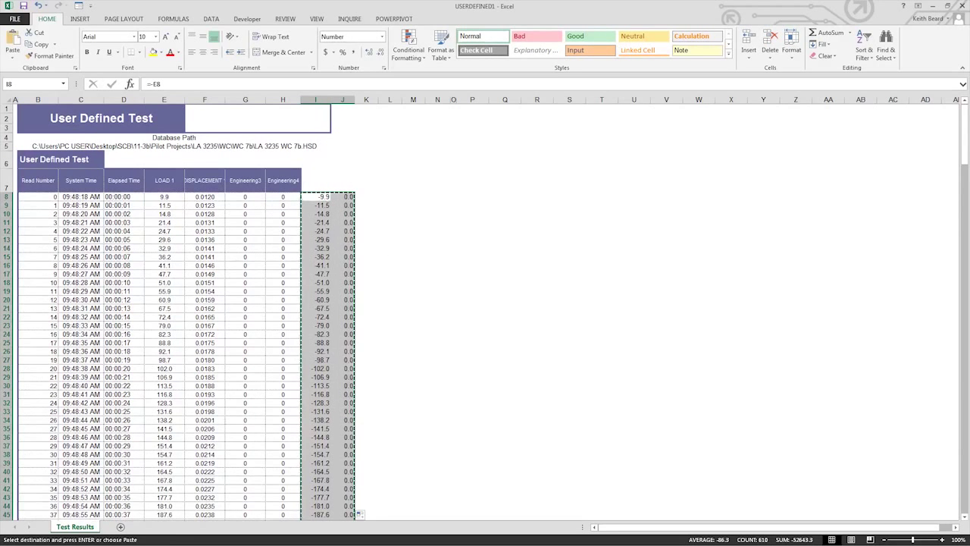
- Paste the 7b values into Set 2 at C5, then bring up SCB US101 WC's 31.8 RAW DATA sheet
key("alt+Tab")
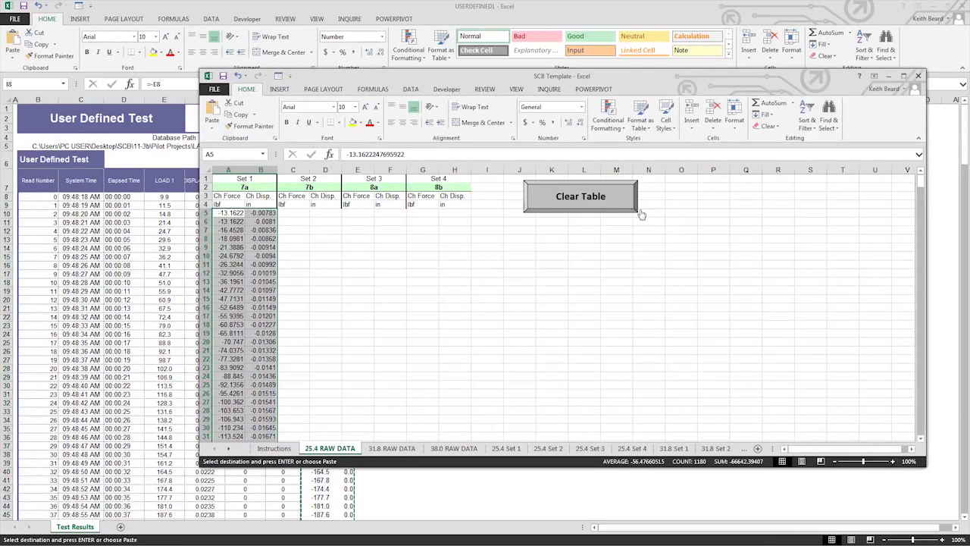
right_click(292, 213)
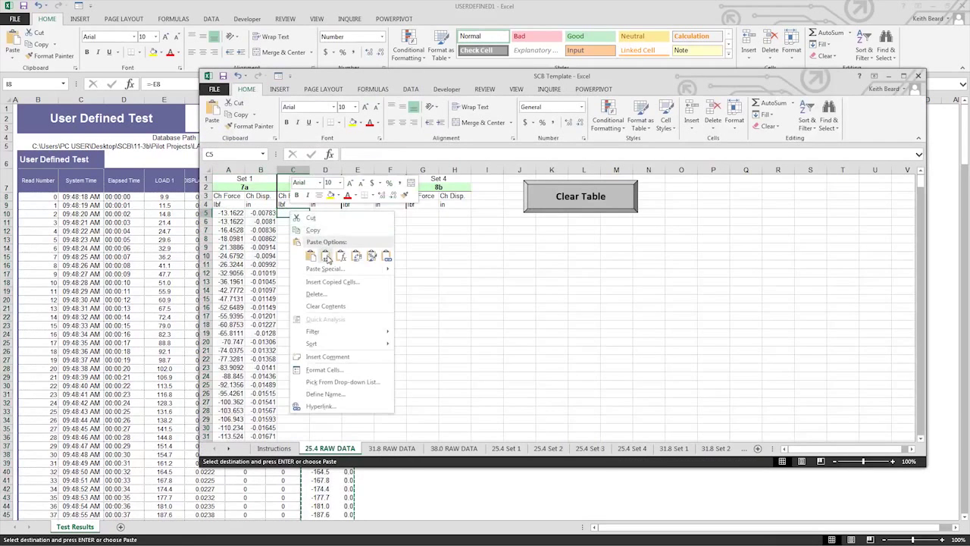
left_click(326, 255)
key("alt+Tab")
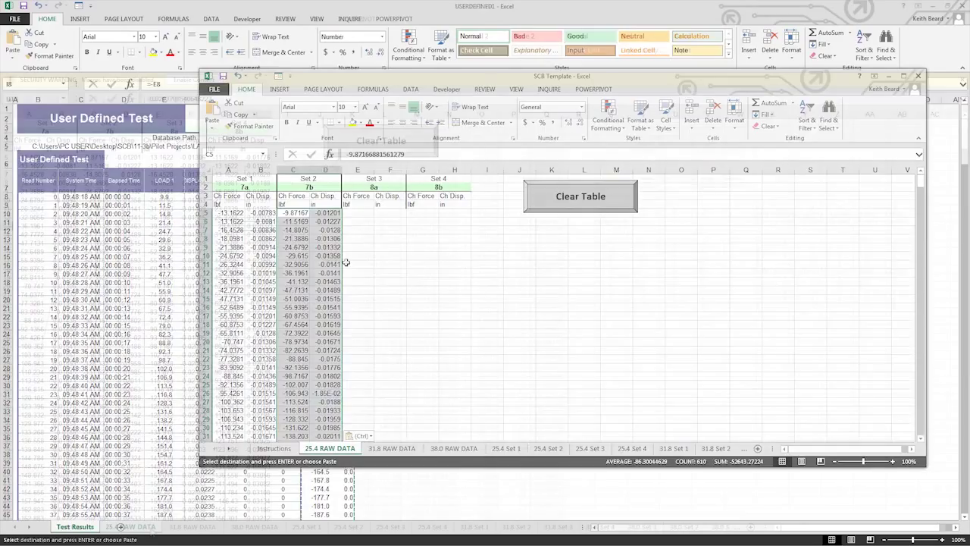
left_click(179, 528)
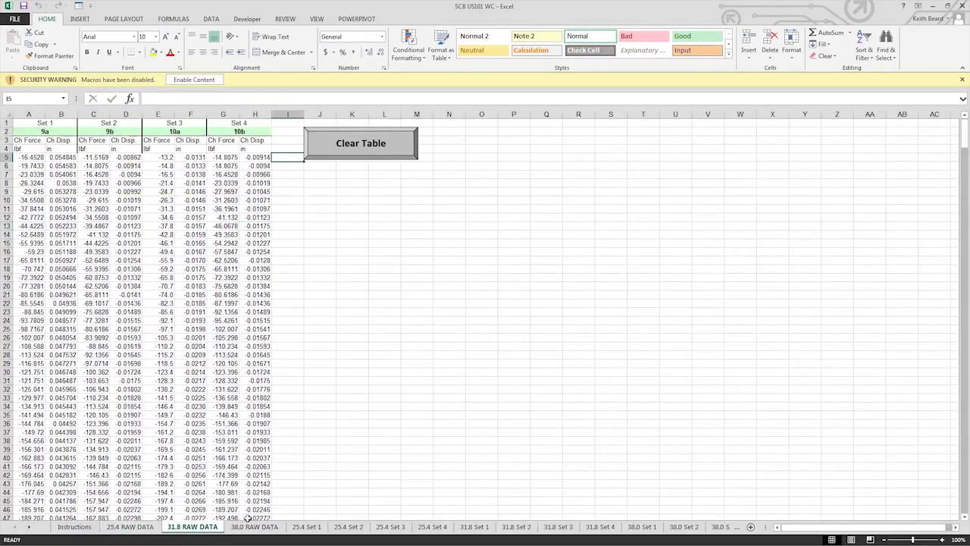
- Move through 38.0 RAW DATA and 25.4 Set 1 to reach the 25.4 Set 2 fitted-curve sheet
left_click(254, 527)
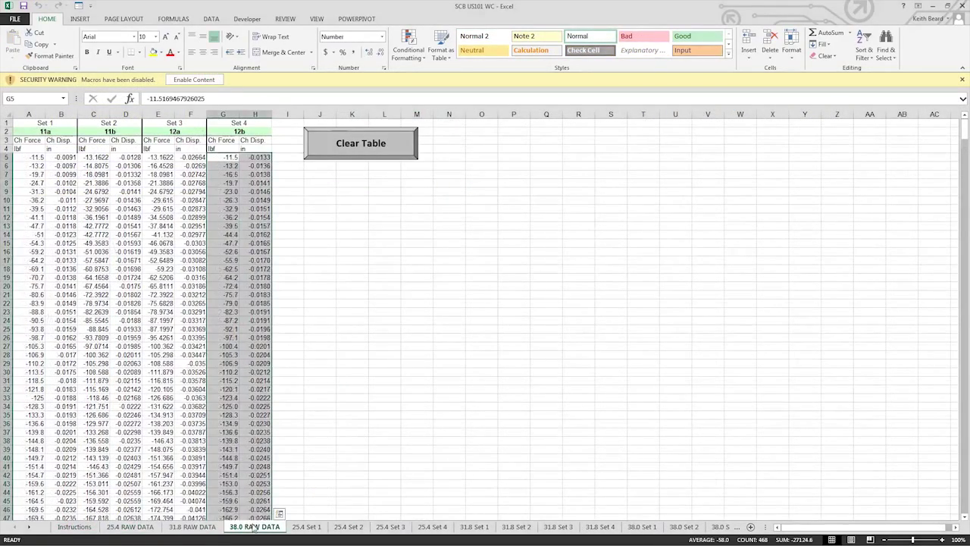
left_click(244, 466)
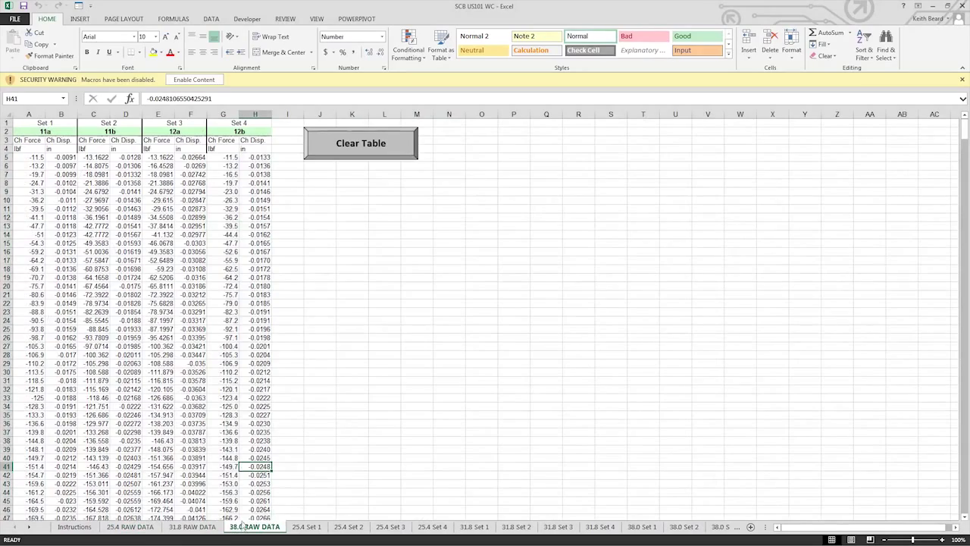
left_click(307, 527)
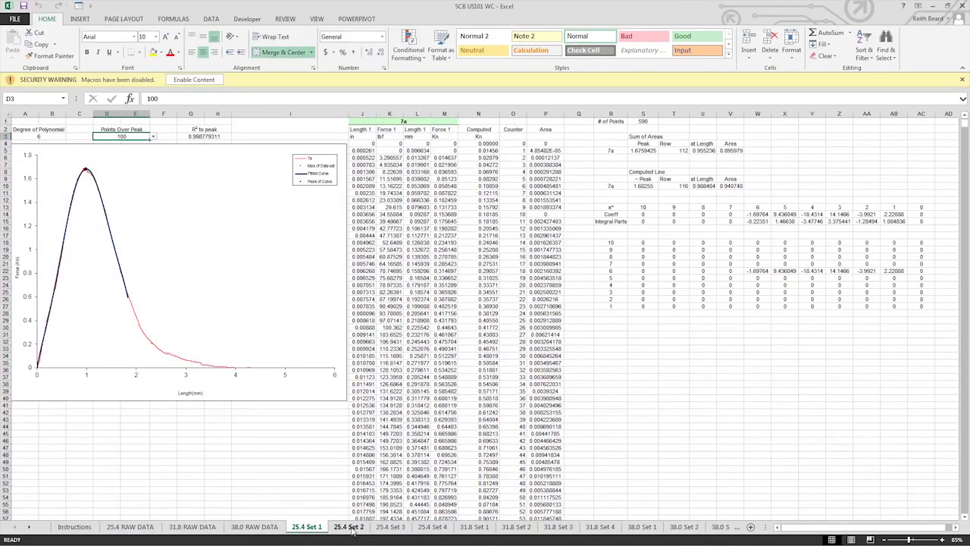
left_click(348, 527)
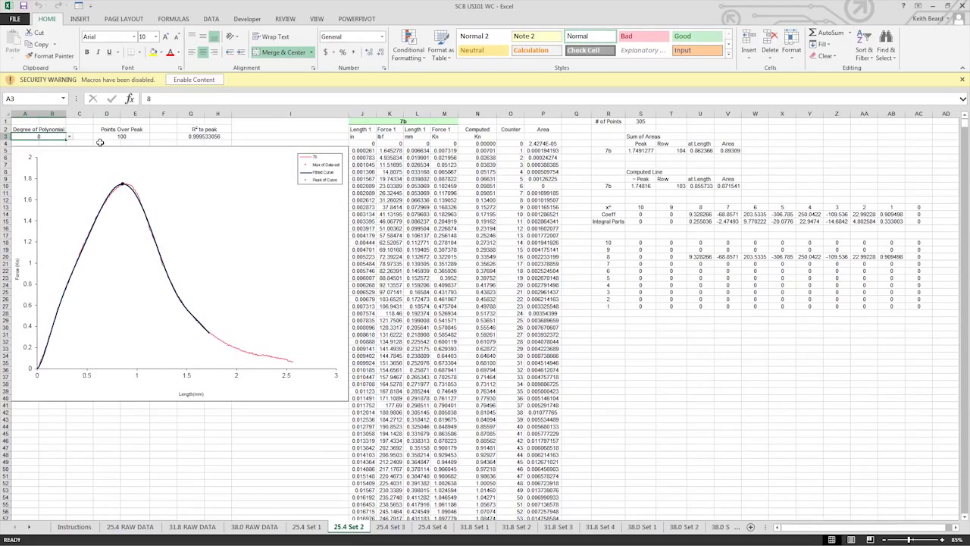
- Try polynomial degrees 6 and 7 for the 7b fit, settling back on degree 8
left_click(69, 137)
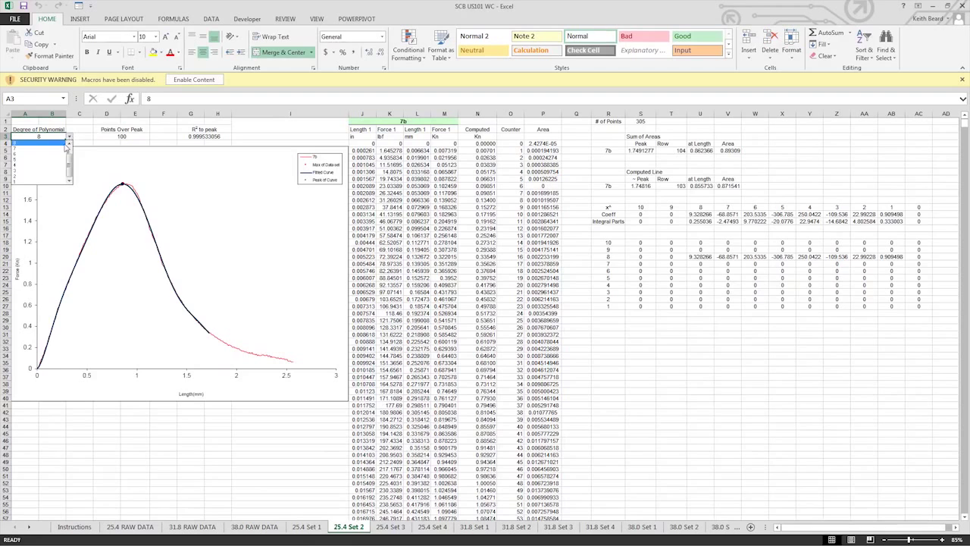
left_click(53, 158)
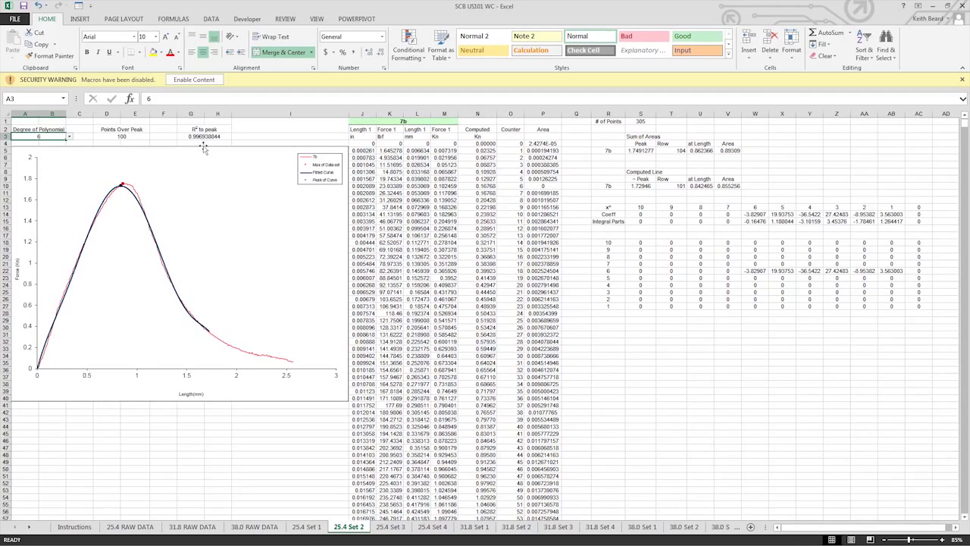
left_click(69, 137)
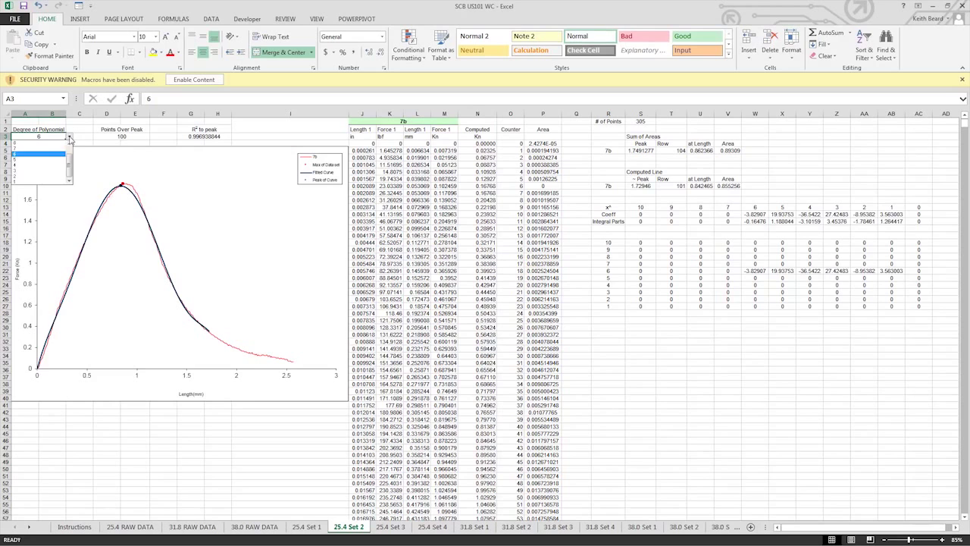
left_click(57, 150)
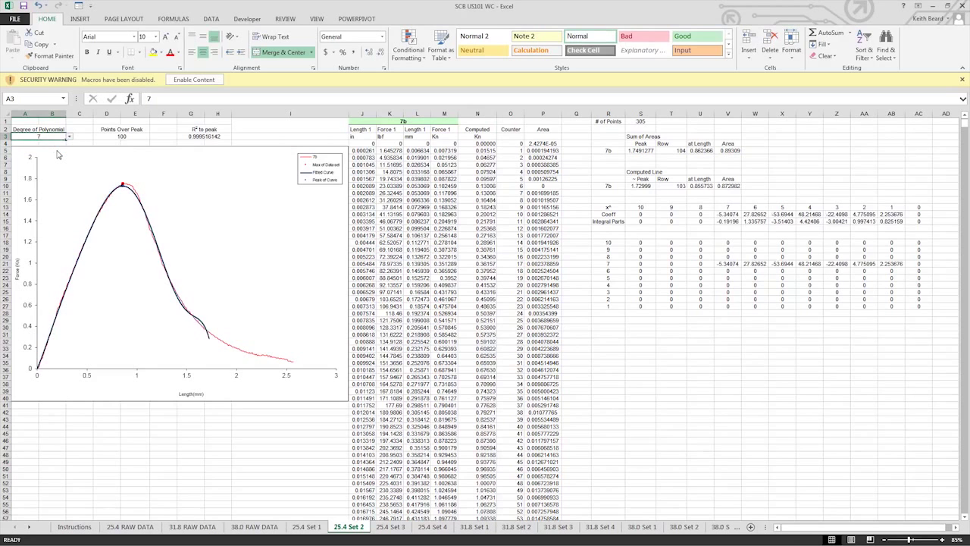
left_click(69, 138)
left_click(55, 144)
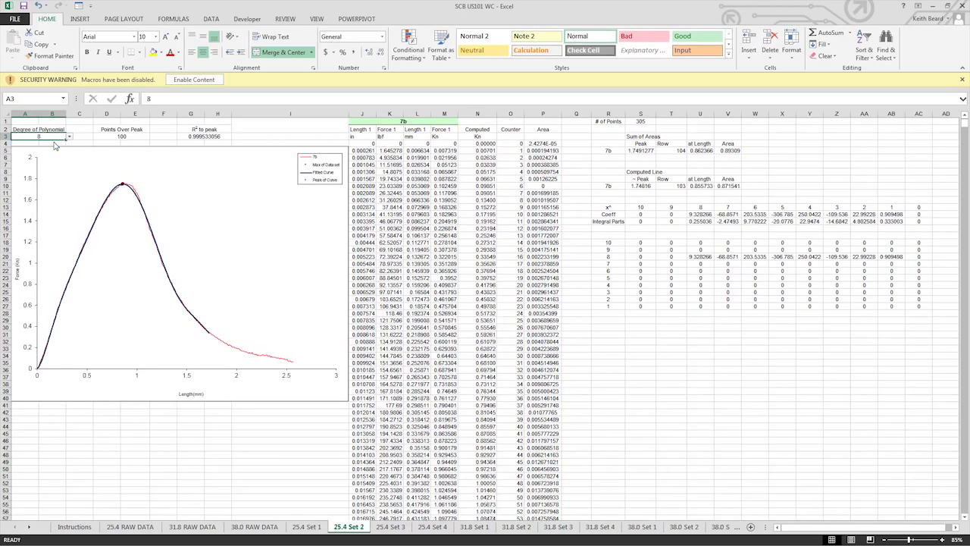
- Compare 125 and 100 points over peak, leaving the value at 100
left_click(128, 137)
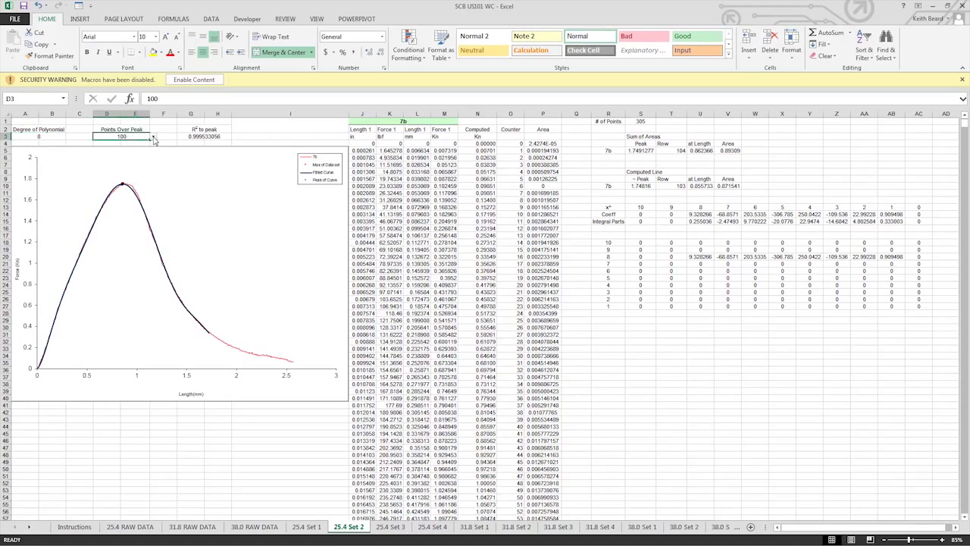
left_click(153, 137)
left_click(134, 152)
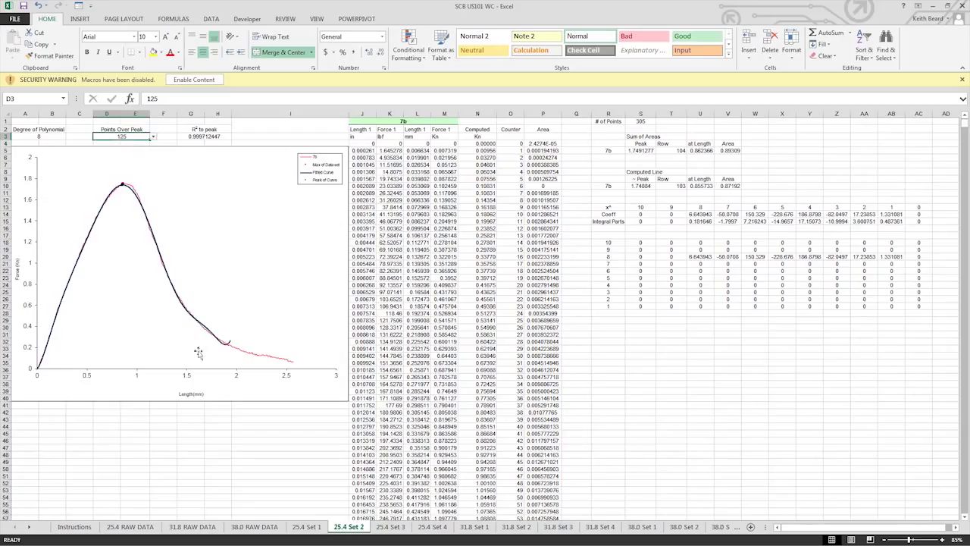
left_click(153, 137)
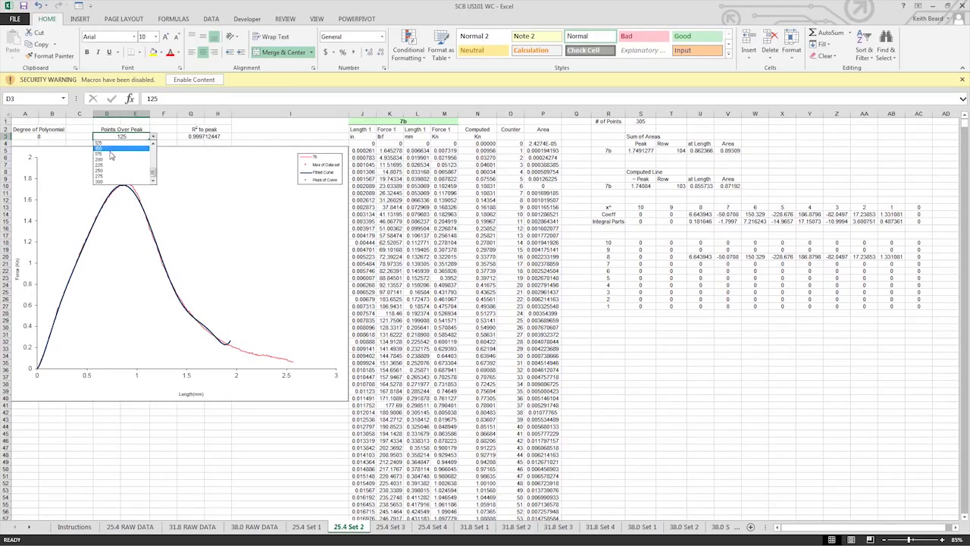
left_click(153, 143)
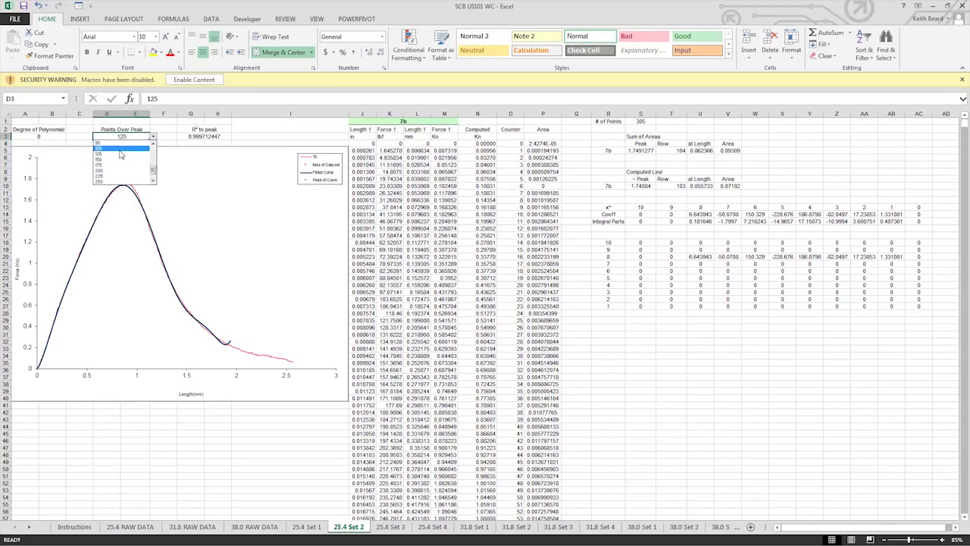
left_click(119, 154)
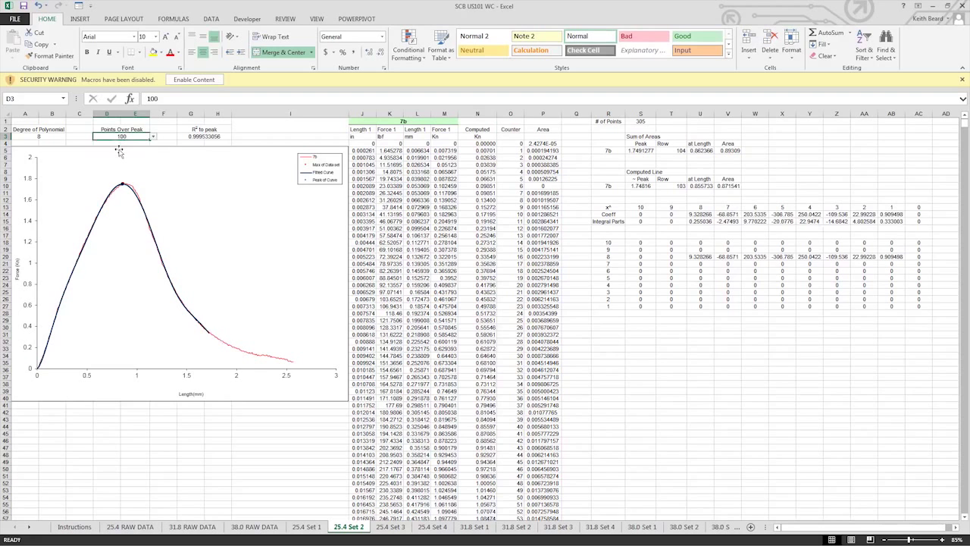
key("ctrl+z")
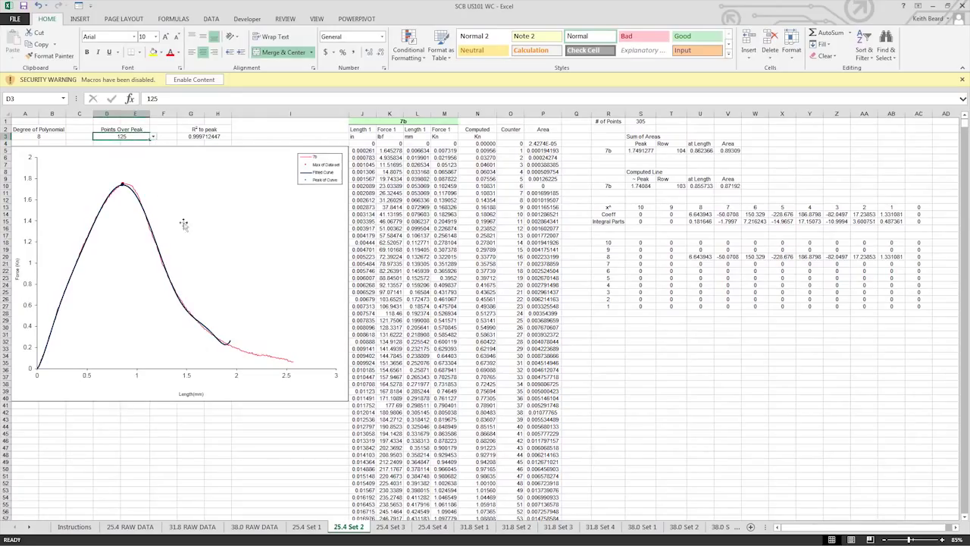
left_click(153, 138)
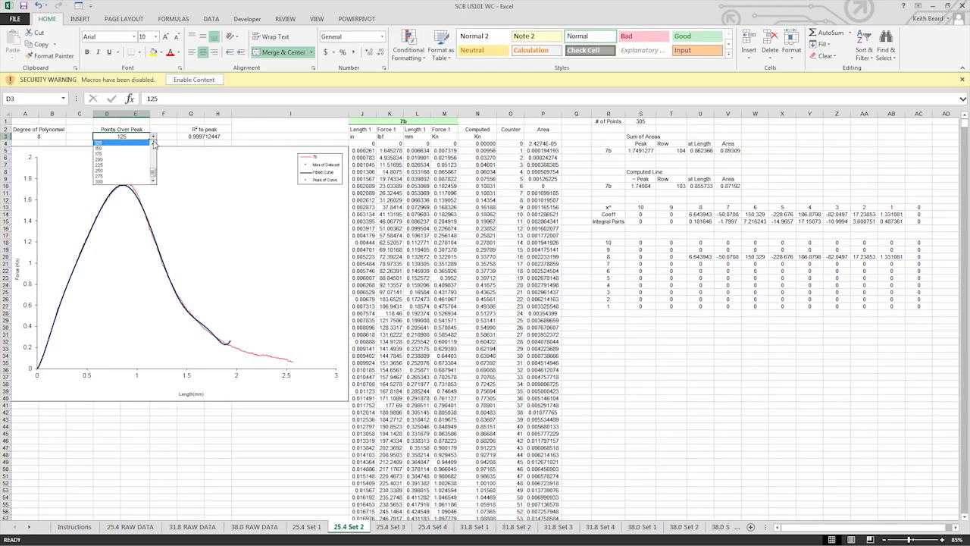
scroll(121, 155, "up", 1)
left_click(119, 154)
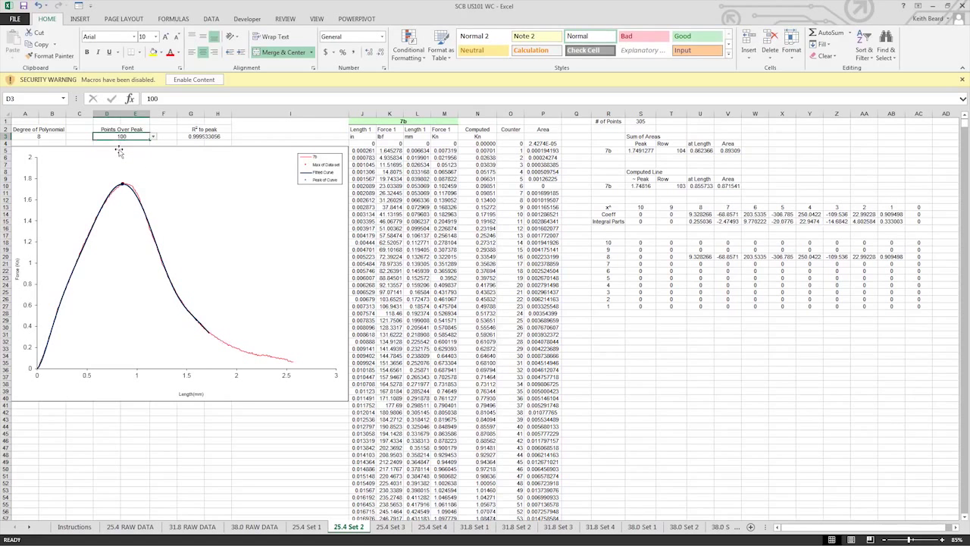
left_click(823, 526)
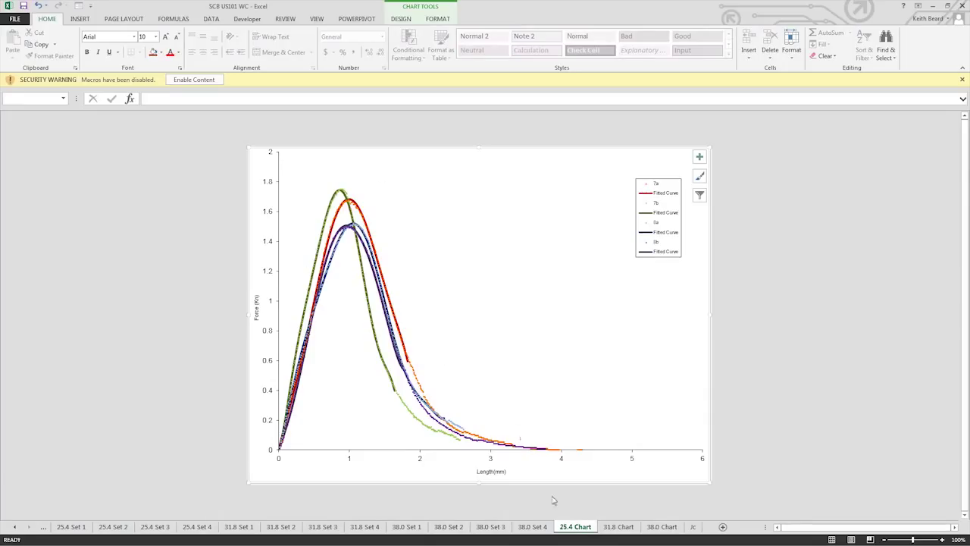
- Flip between the 25.4, 31.8 and 38.0 notch-depth charts, then go to the Jc sheet
left_click(619, 526)
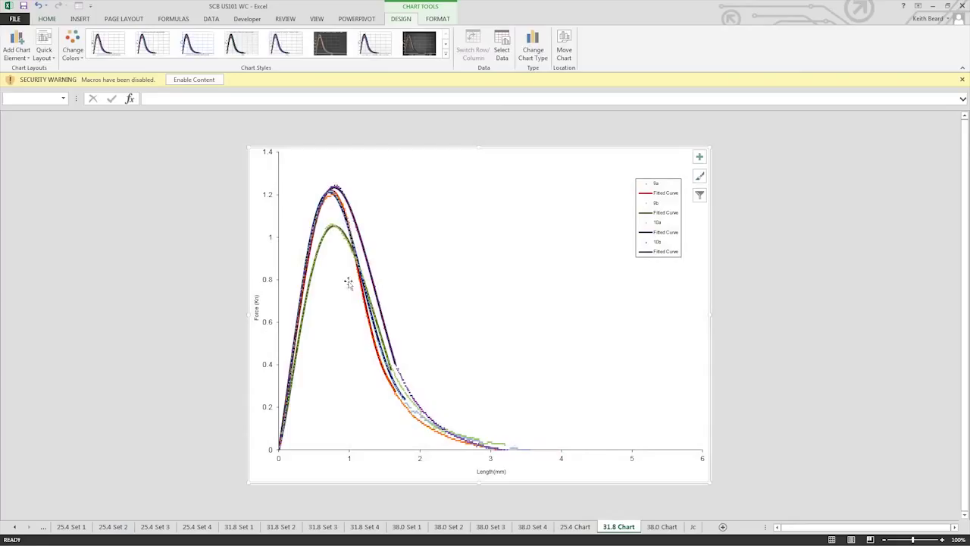
left_click(661, 526)
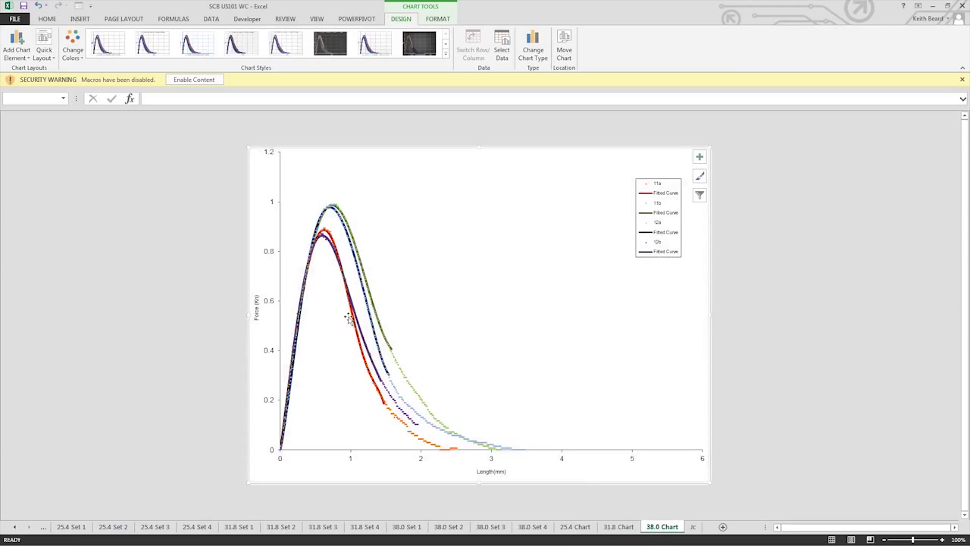
key("ctrl+Page_Up")
key("ctrl+Page_Up")
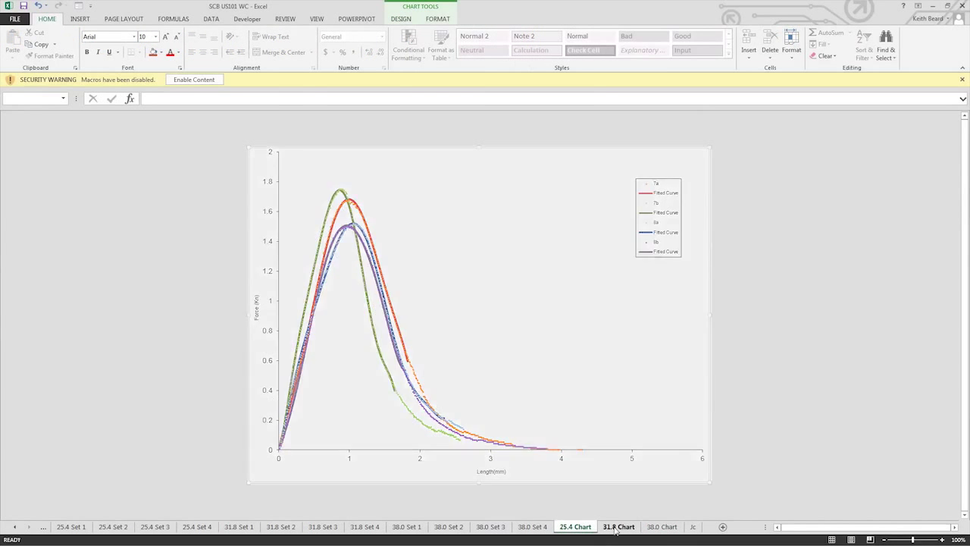
left_click(617, 527)
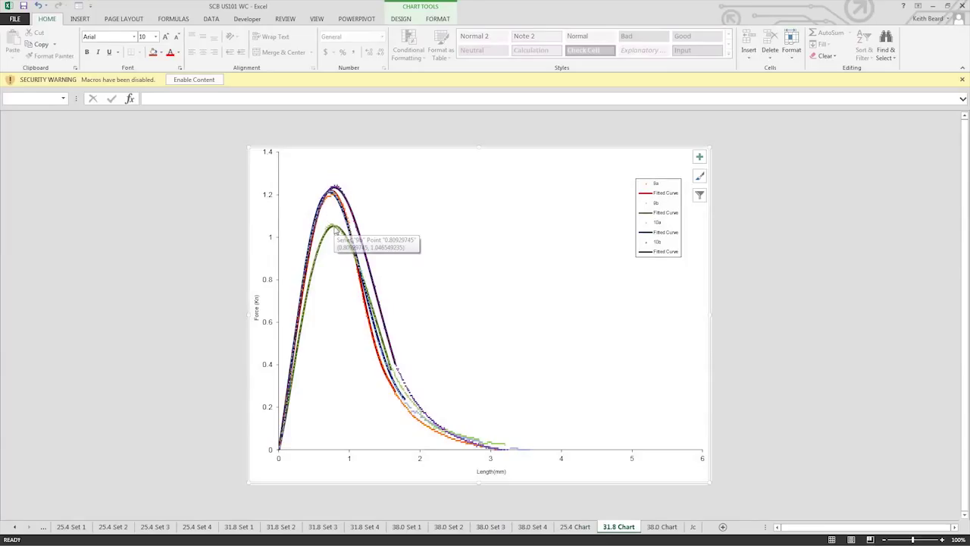
left_click(663, 527)
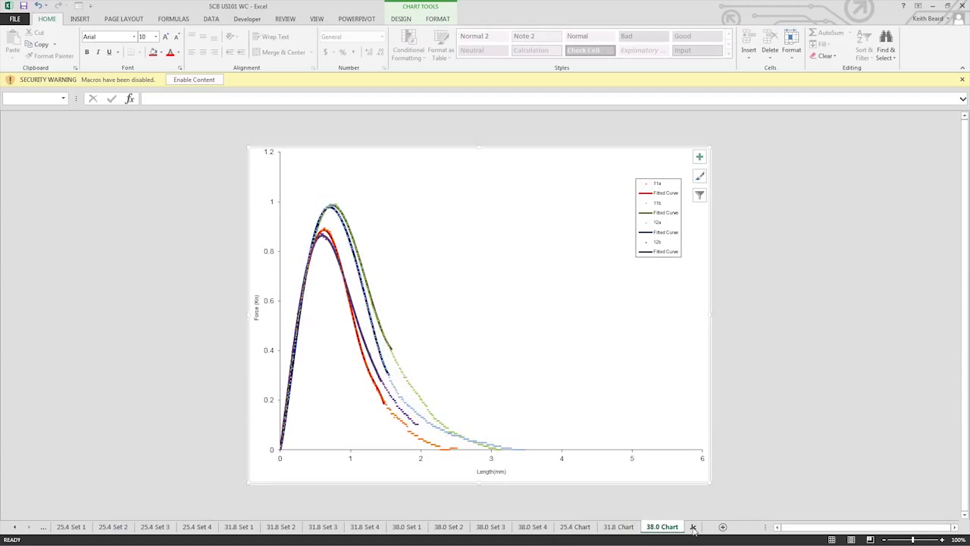
left_click(693, 527)
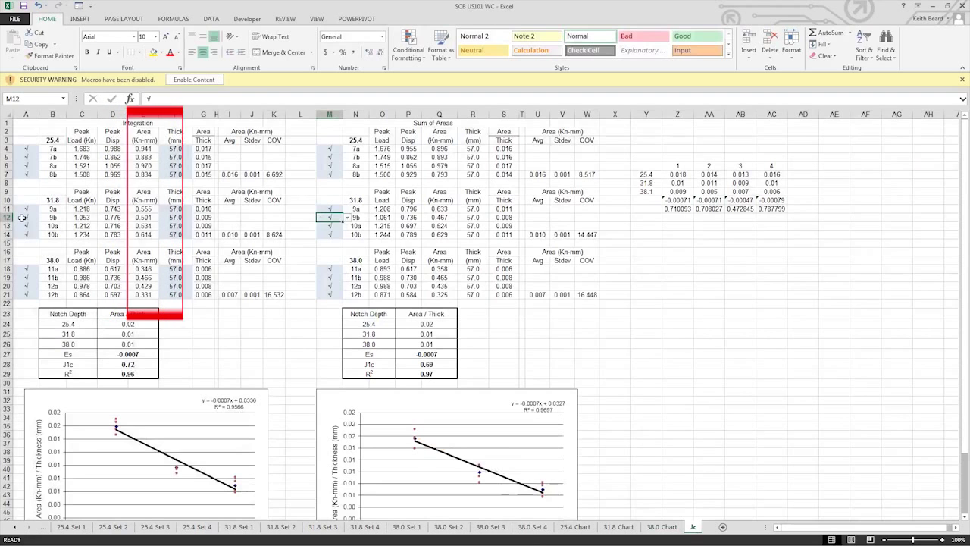
- Select specimen 9b's inclusion cell A12, recheck the 31.8 and 38.0 charts, and return to Jc
left_click(24, 218)
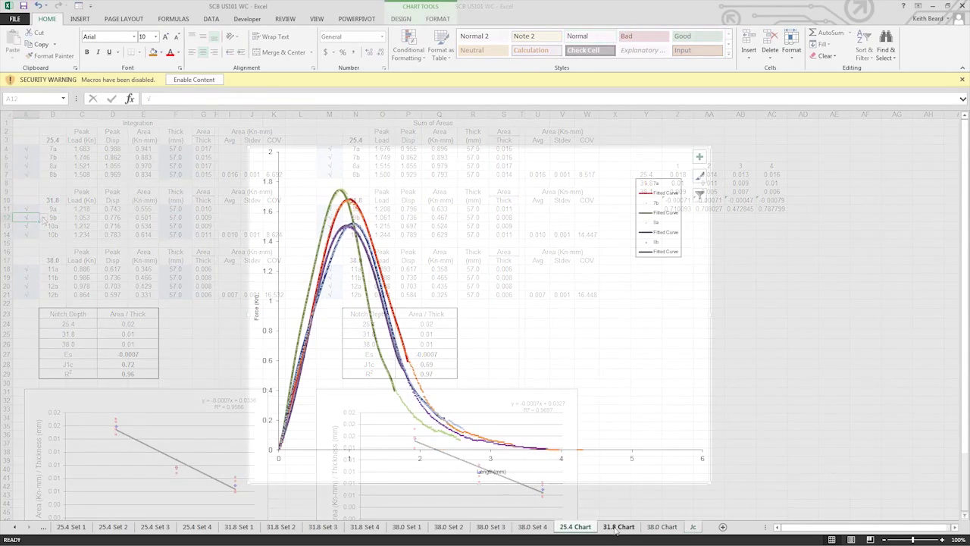
left_click(617, 526)
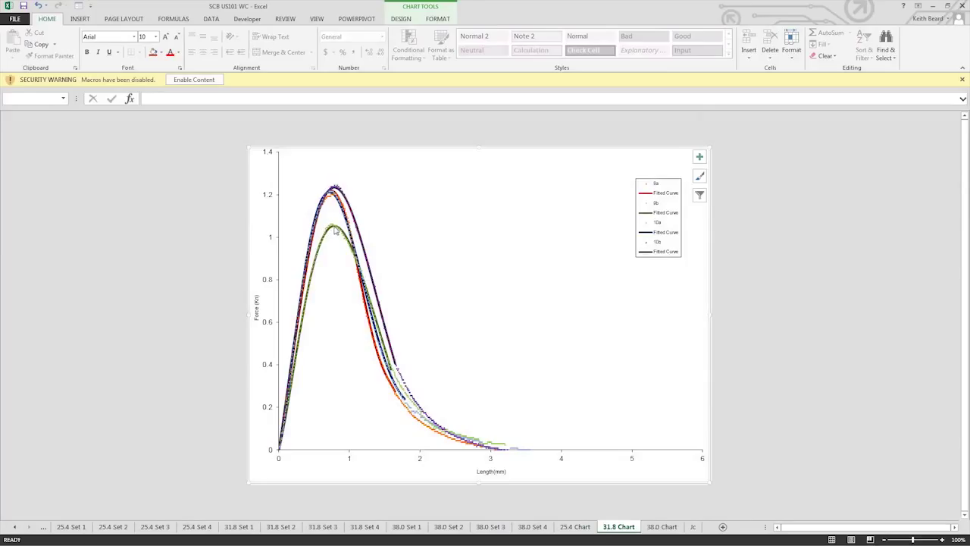
left_click(662, 528)
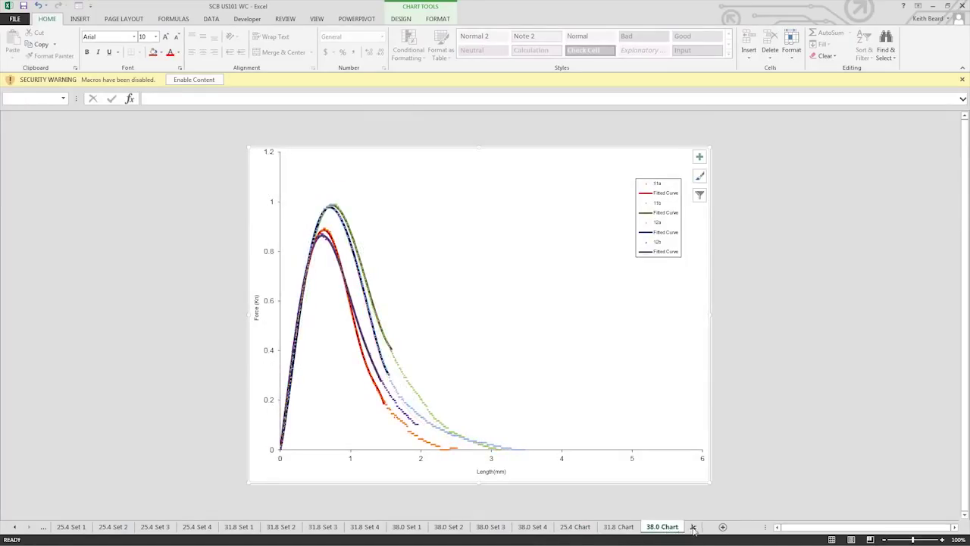
left_click(693, 527)
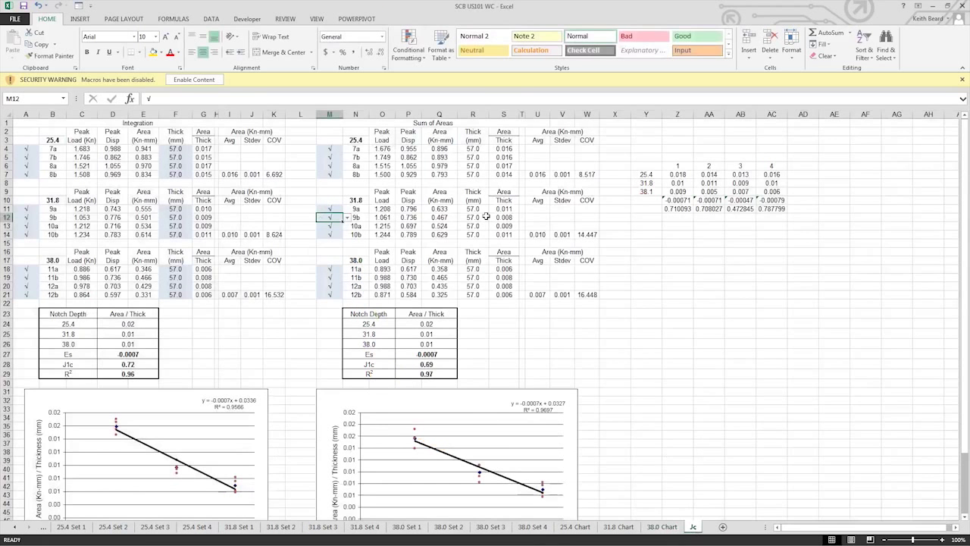
- Mark specimen 9b as OMIT in A12, raising R² to 0.97, and enable the workbook's macros
left_click(23, 217)
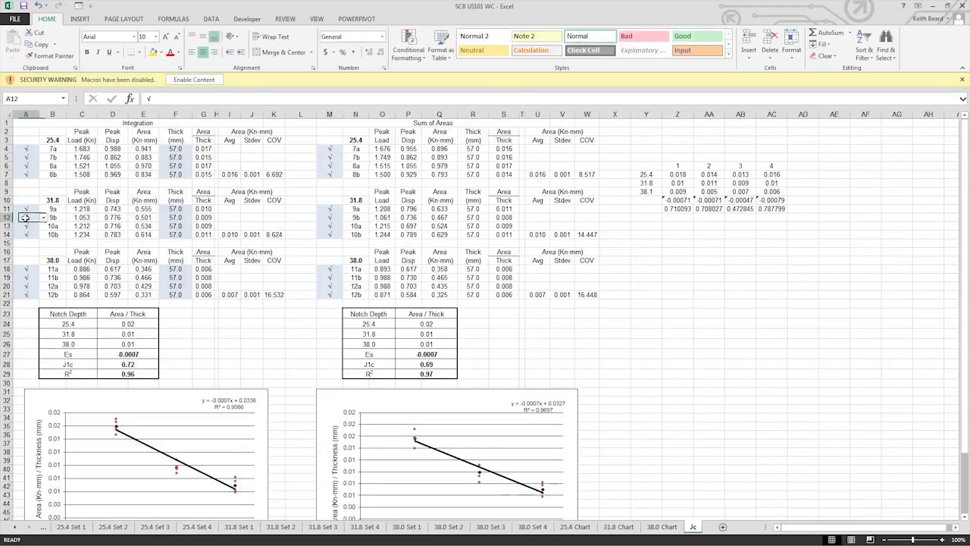
left_click(44, 217)
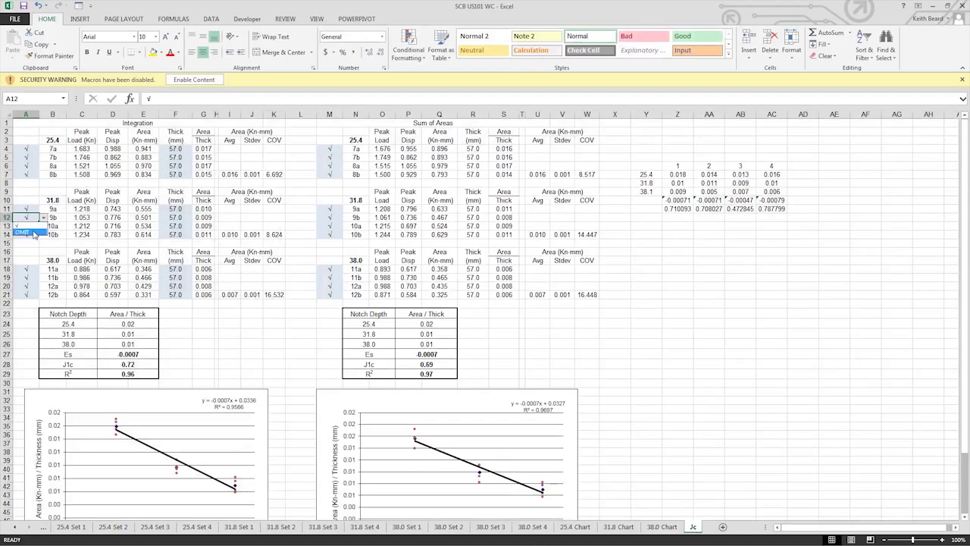
left_click(29, 232)
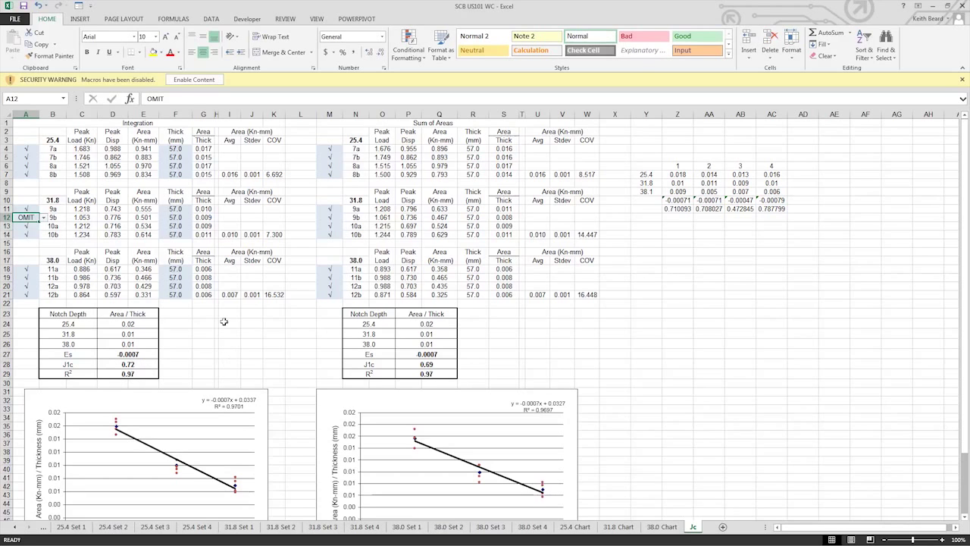
left_click(185, 81)
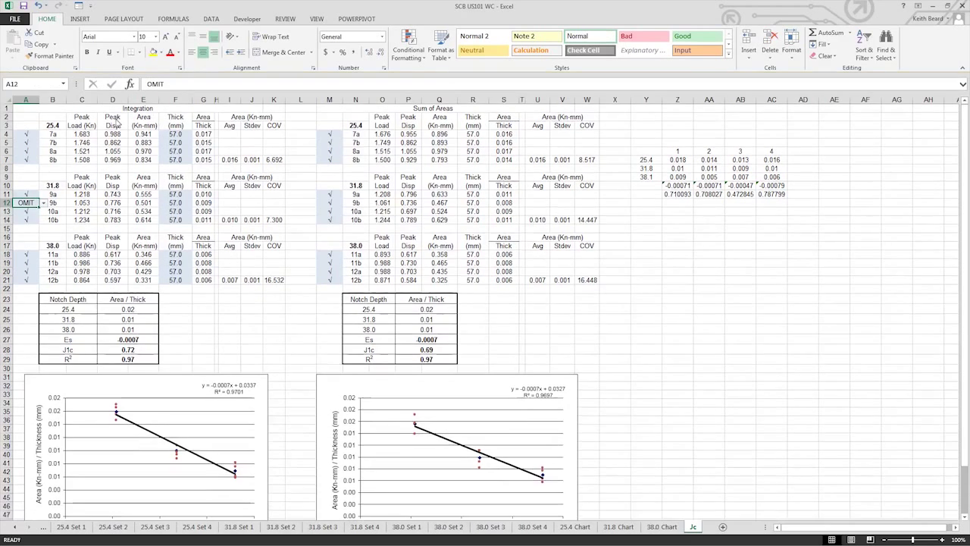
left_click(14, 18)
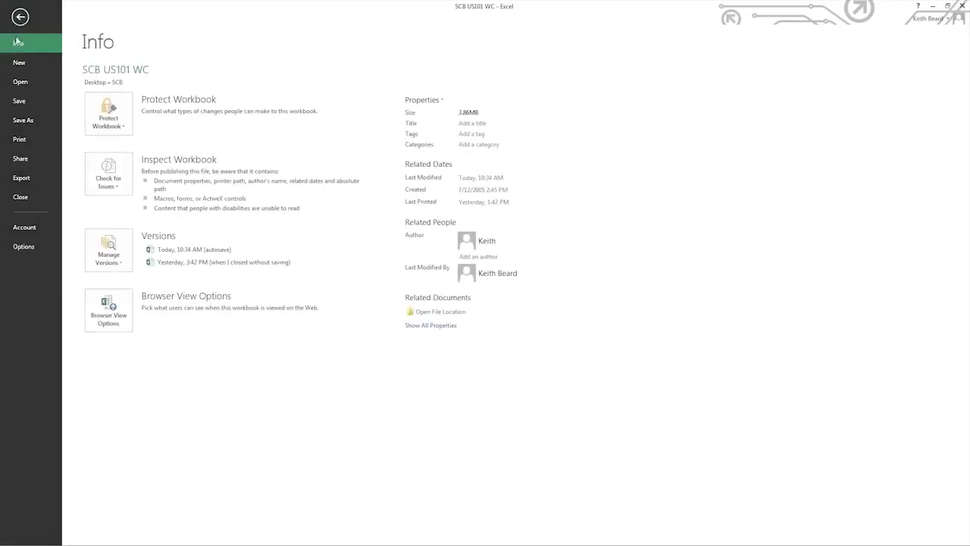
- Preview printing the Jc sheet with 9b marked OMIT on the HP LaserJet 4250
left_click(31, 141)
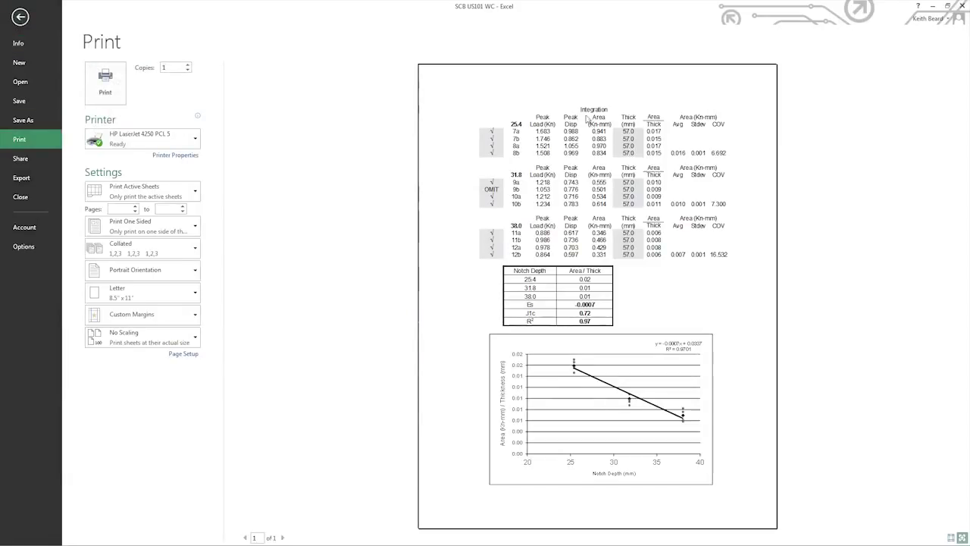